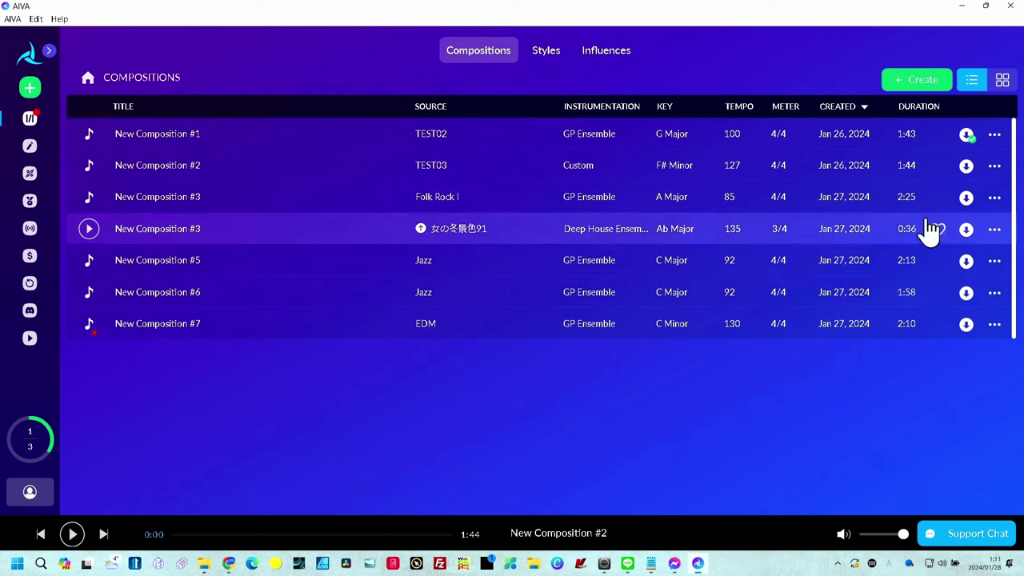
Step: Start a new step-by-step composition based on the Folk Rock style
click(924, 80)
mouse_move(912, 110)
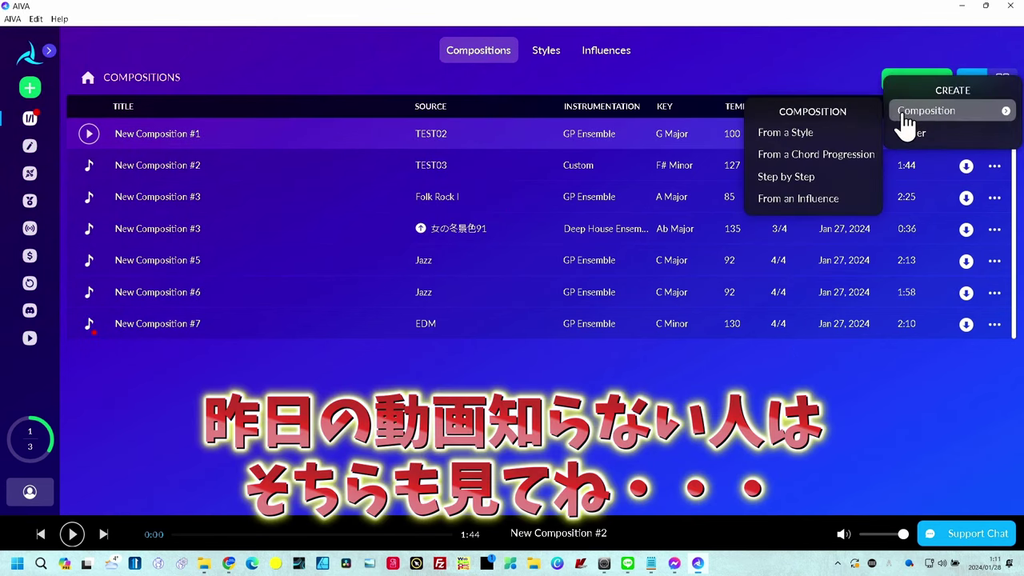
click(808, 177)
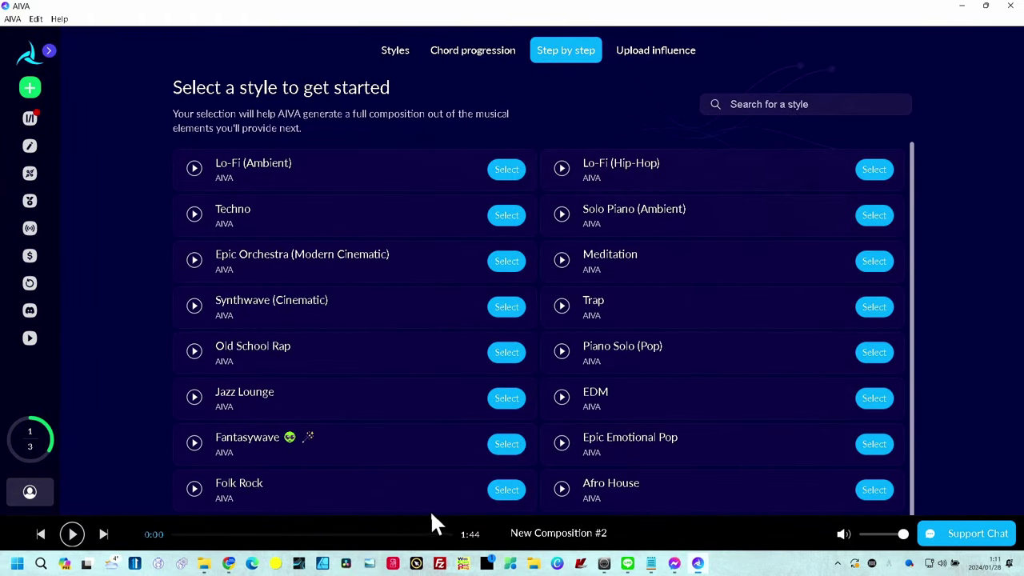
click(503, 490)
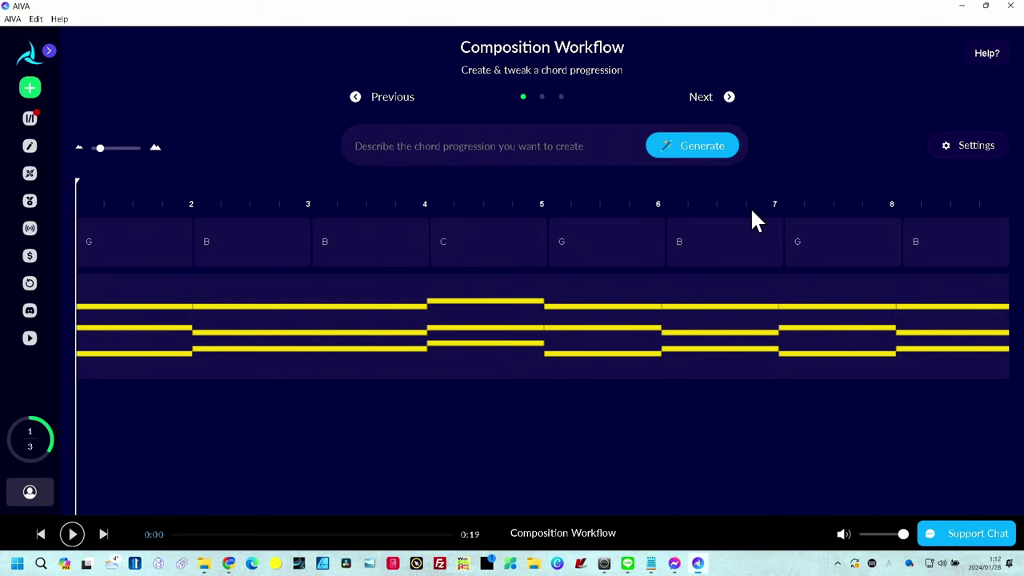
Step: Copy the English translation "Chords like the Beatles' Let It Be" from Google Translate and generate a chord progression from it in AIVA
click(229, 562)
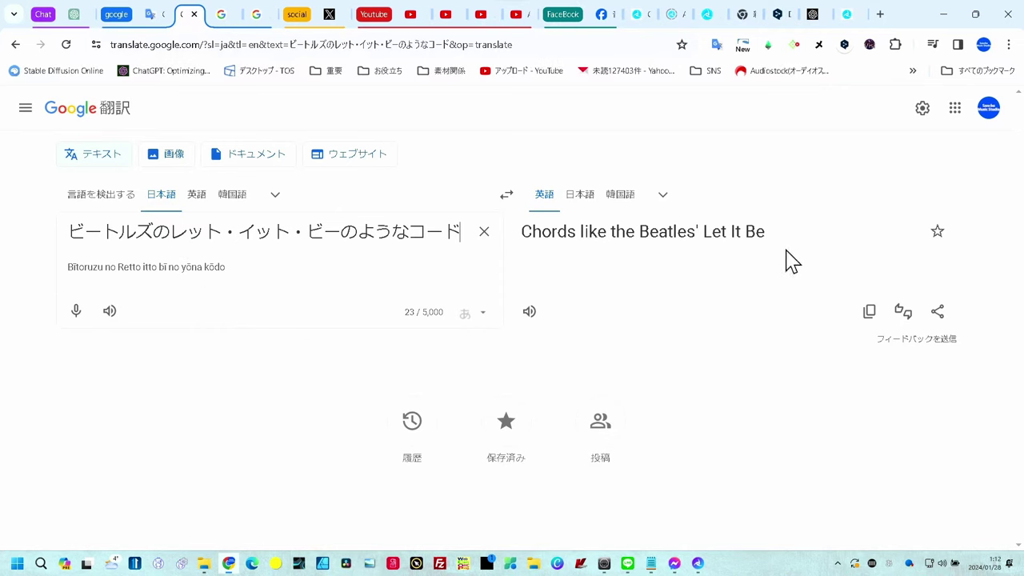
click(869, 316)
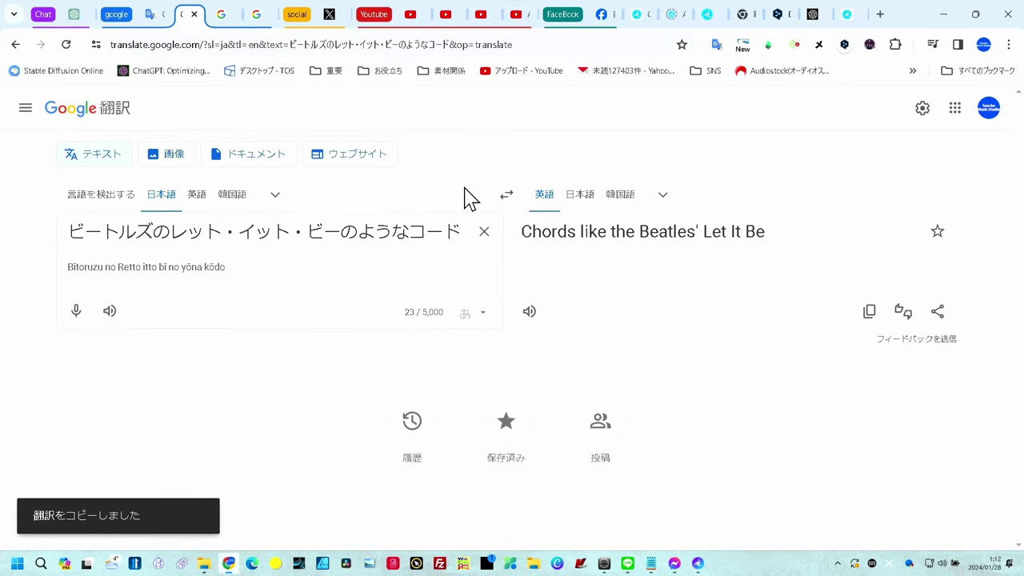
key(alt+Tab)
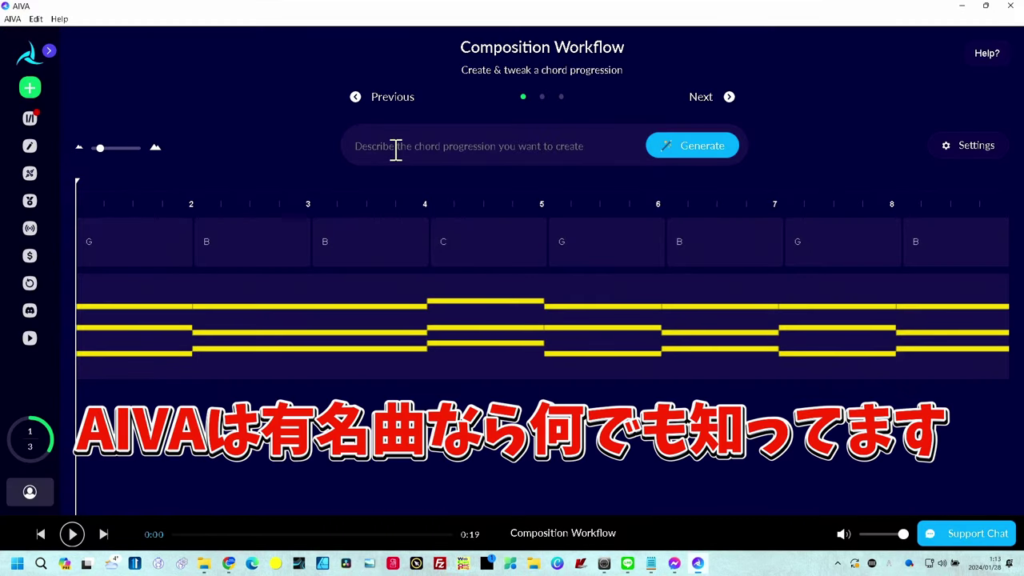
key(ctrl+v)
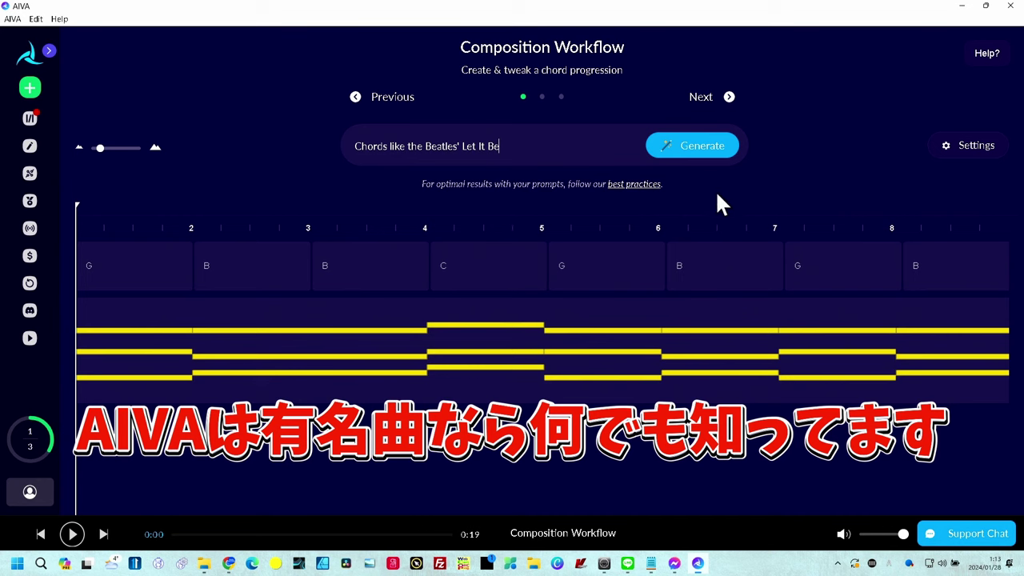
click(695, 155)
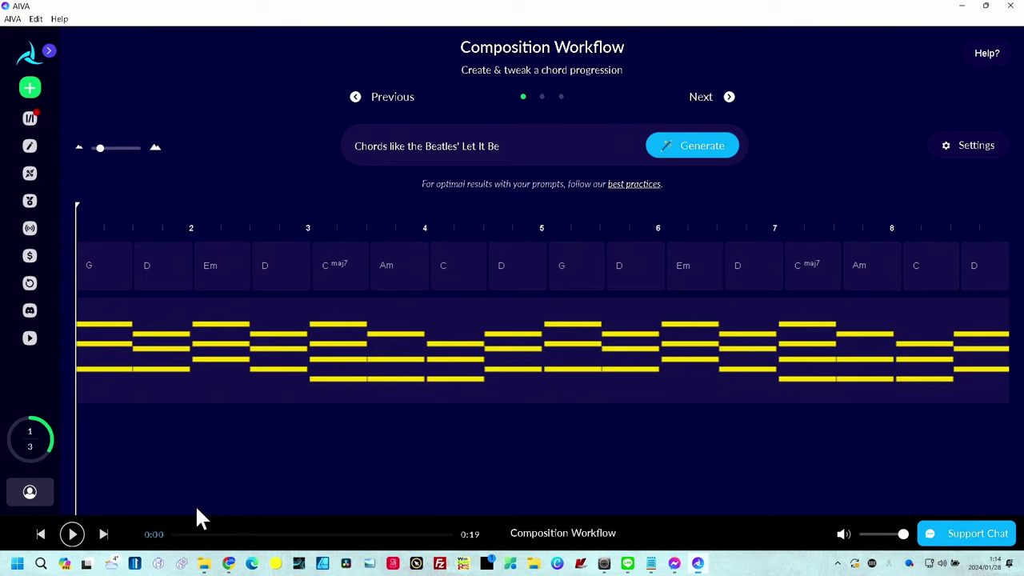
Step: Listen to the generated chord progression, and continue to the layer customization stage to play its layers
click(72, 534)
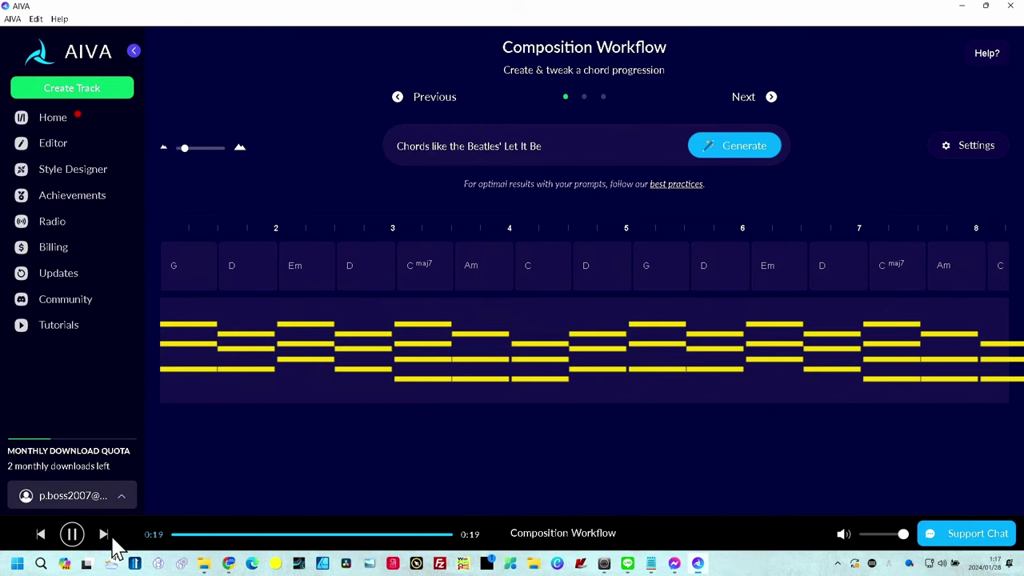
click(73, 536)
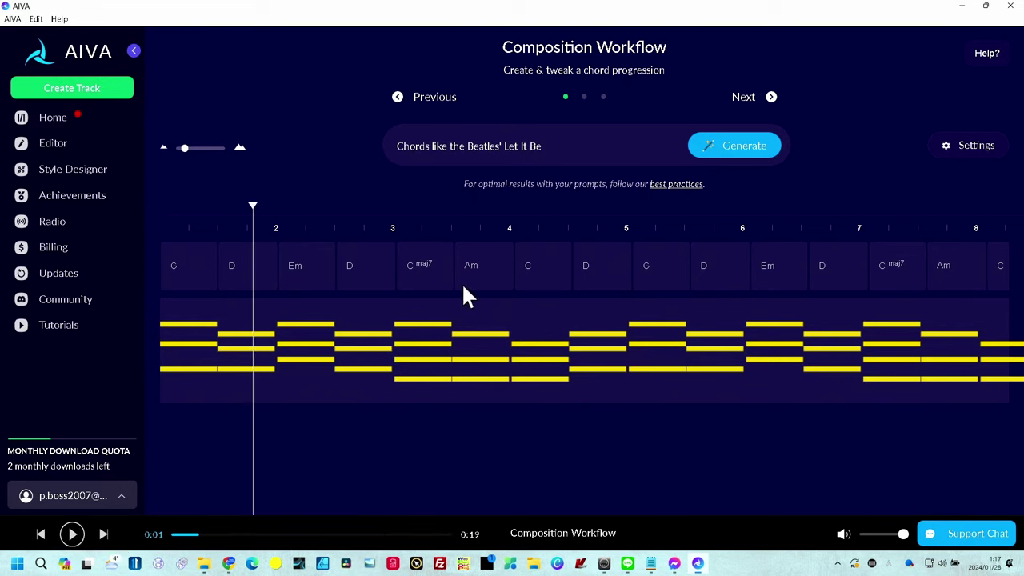
click(770, 97)
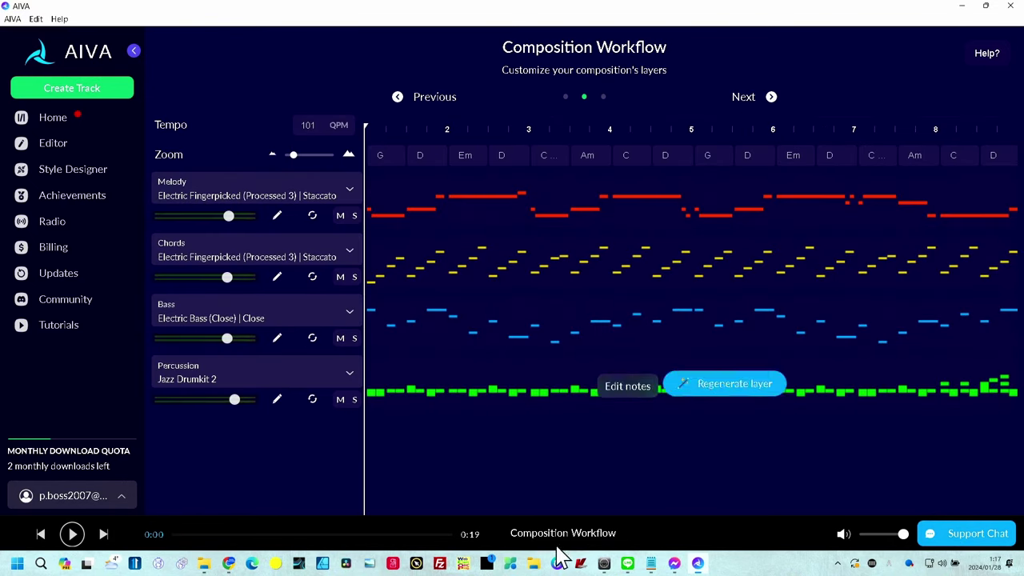
click(72, 535)
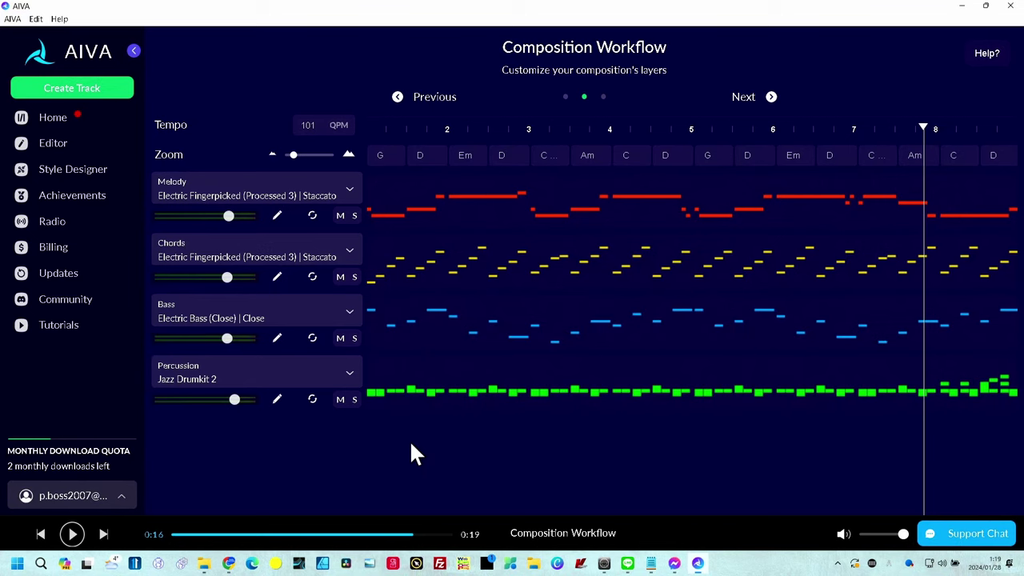
Step: Regenerate the Melody layer and listen to the result from the beginning
mouse_move(668, 220)
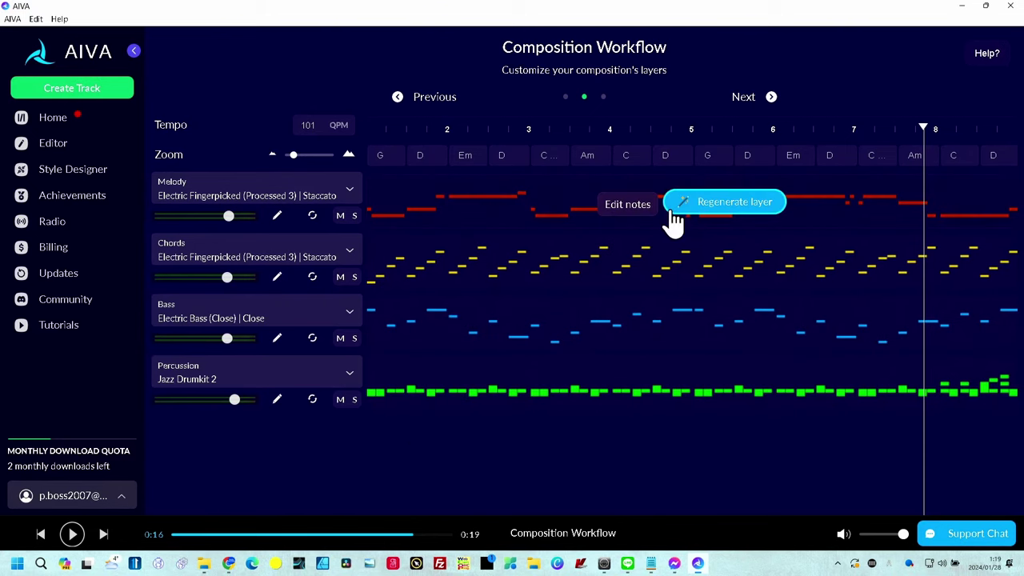
click(714, 214)
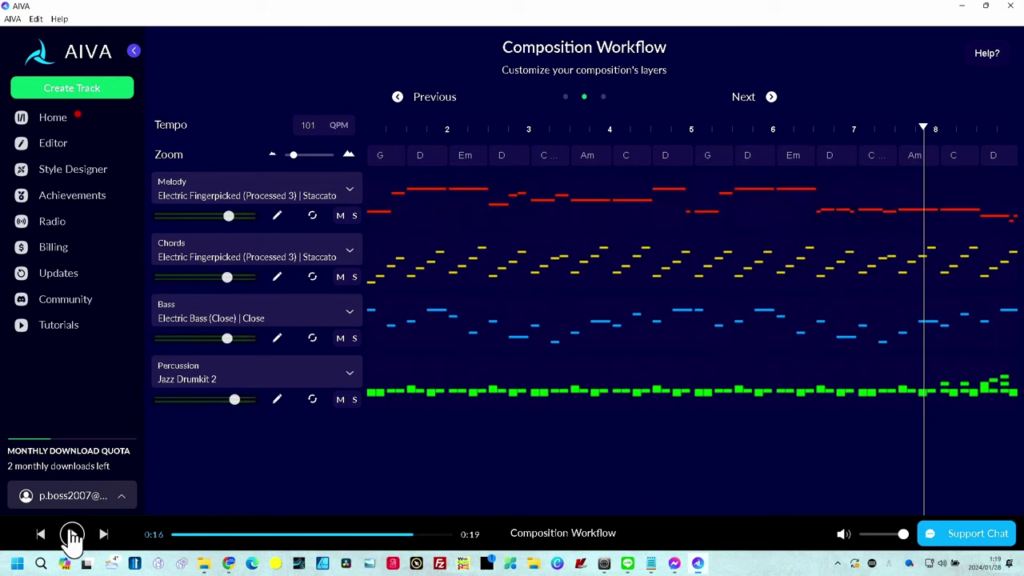
click(41, 535)
click(71, 535)
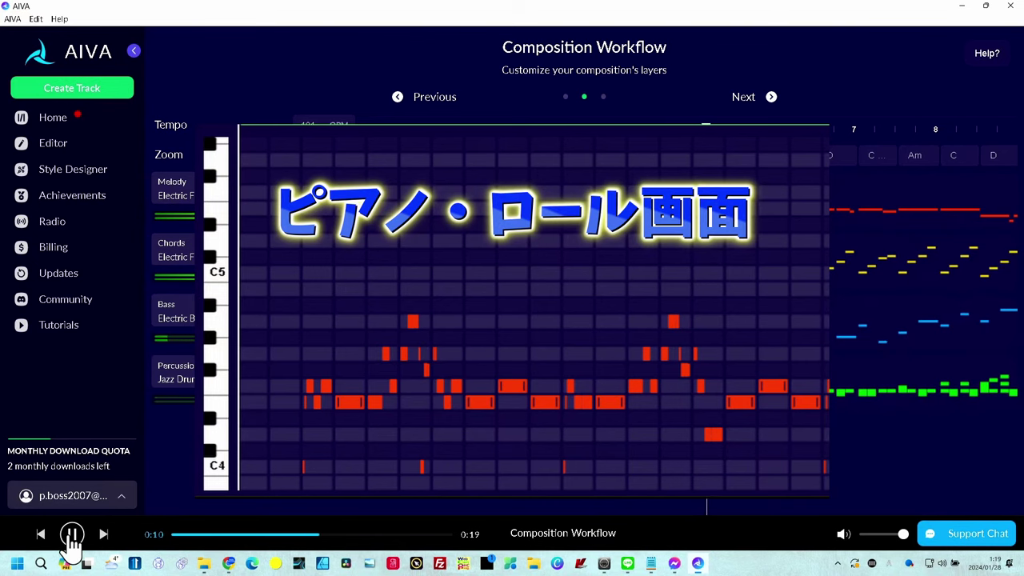
click(71, 536)
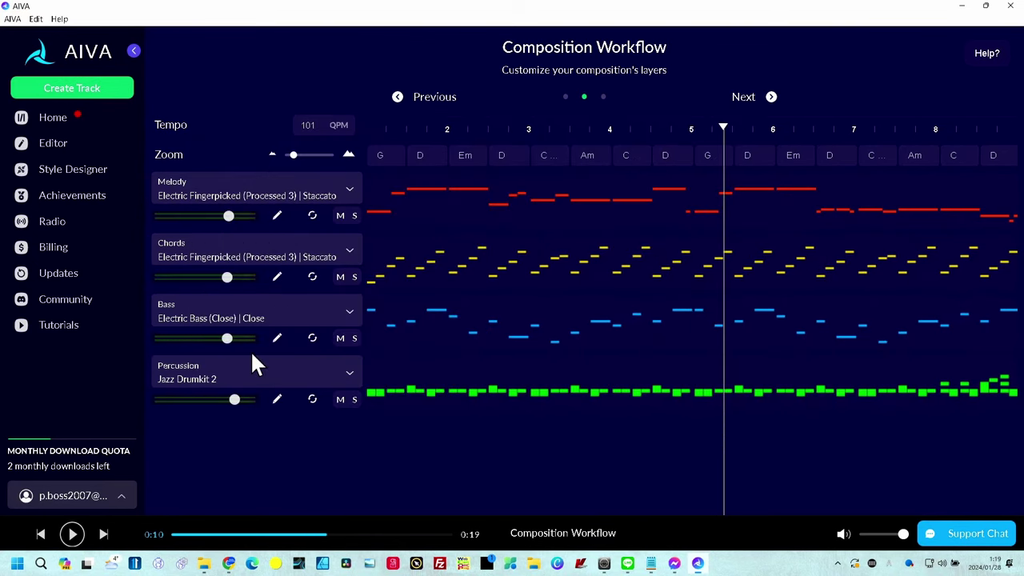
Step: Regenerate the Chords layer until its pattern changes again, and play the composition from the beginning
mouse_move(490, 316)
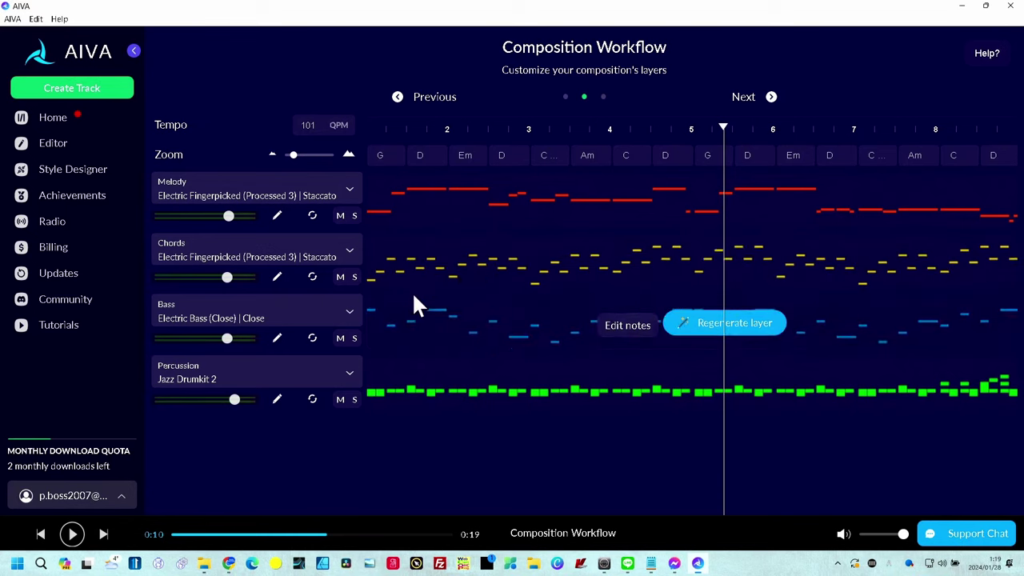
click(732, 264)
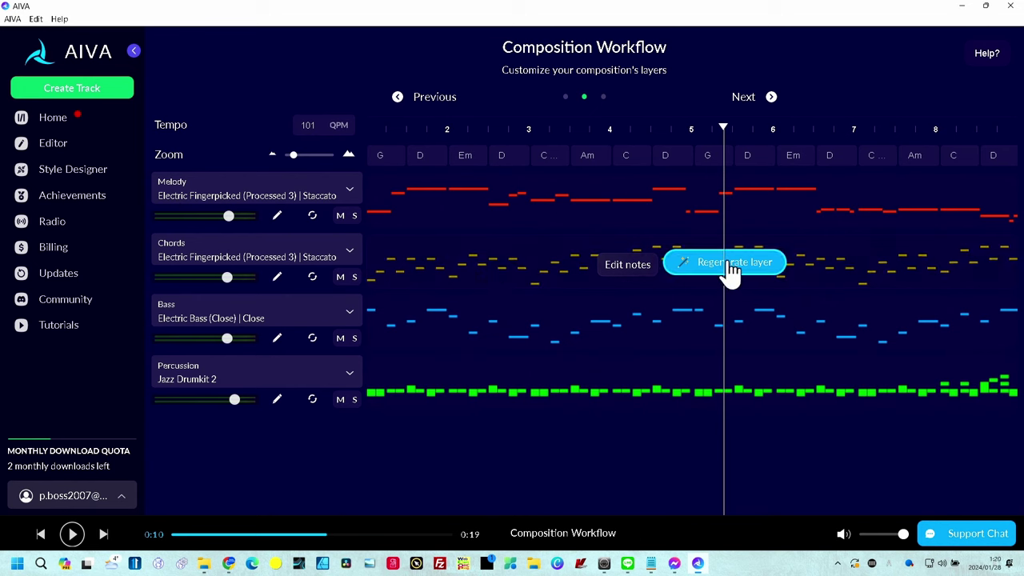
click(730, 266)
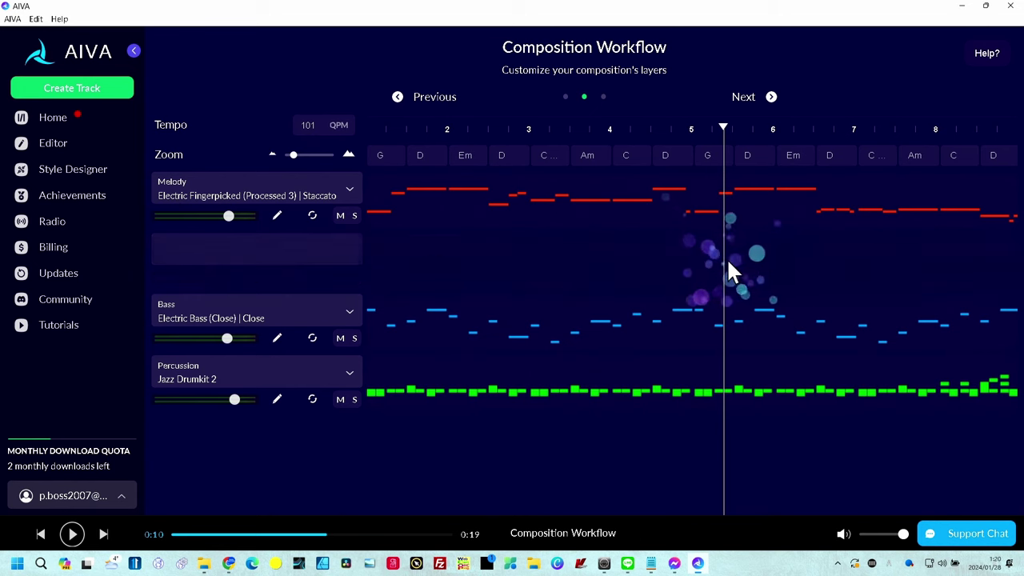
click(41, 534)
click(72, 534)
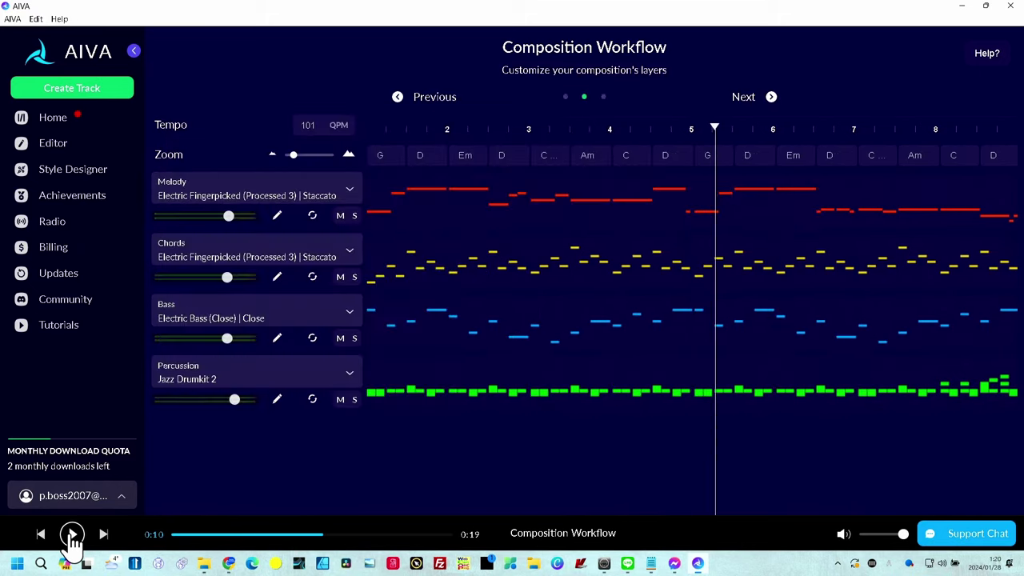
click(72, 534)
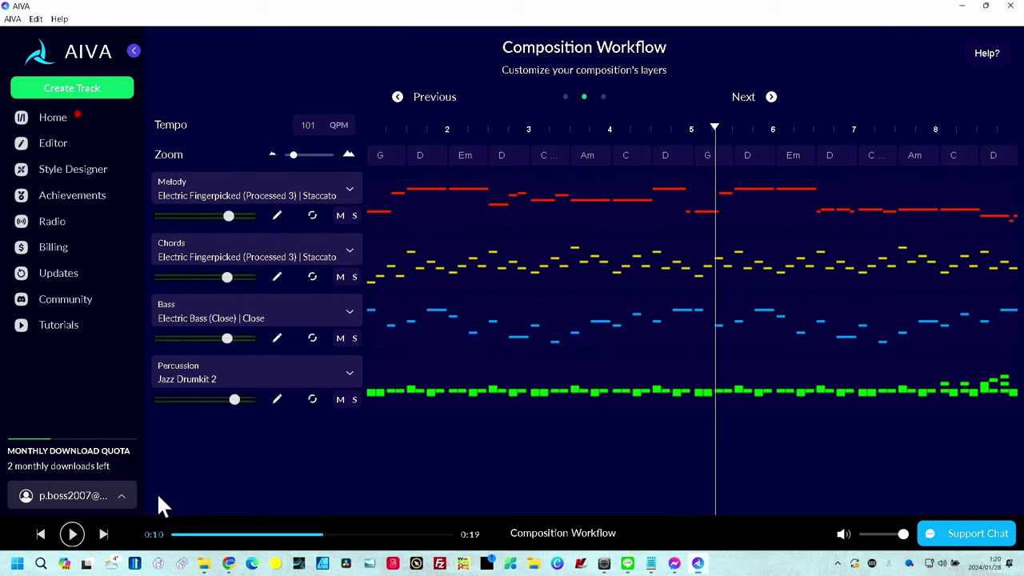
Step: Regenerate the Bass layer several times to get a different bass line
mouse_move(686, 328)
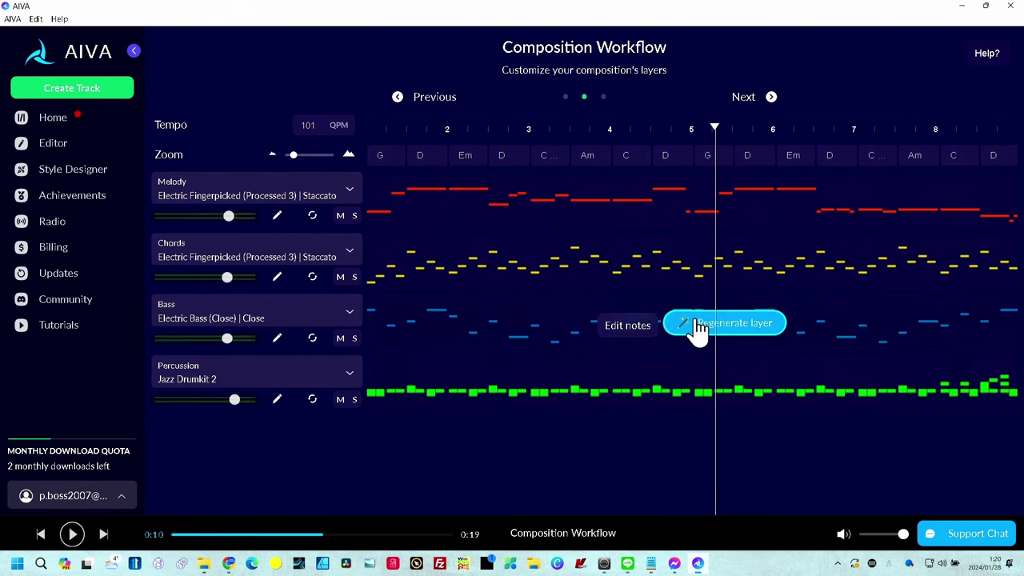
click(694, 323)
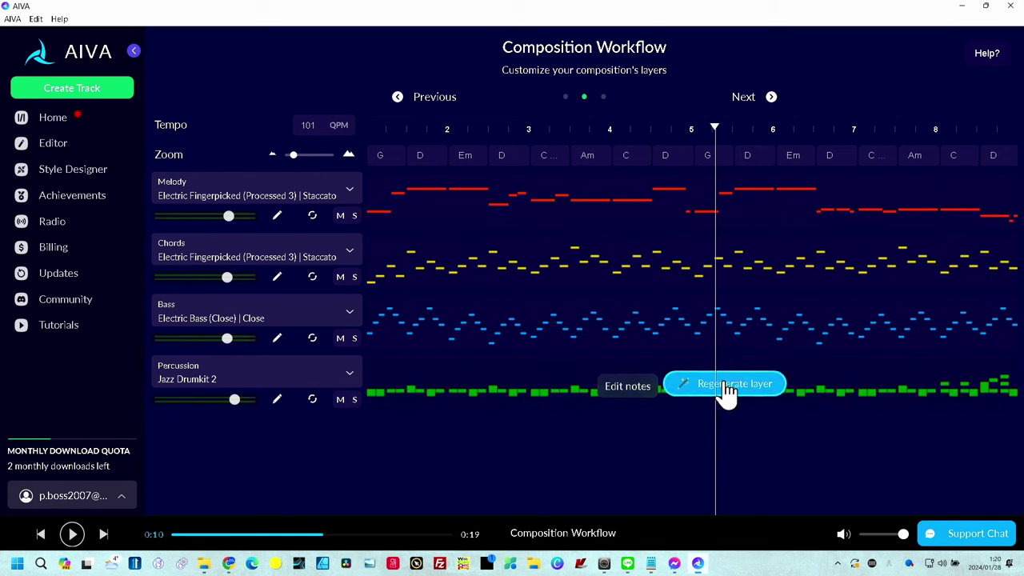
click(723, 328)
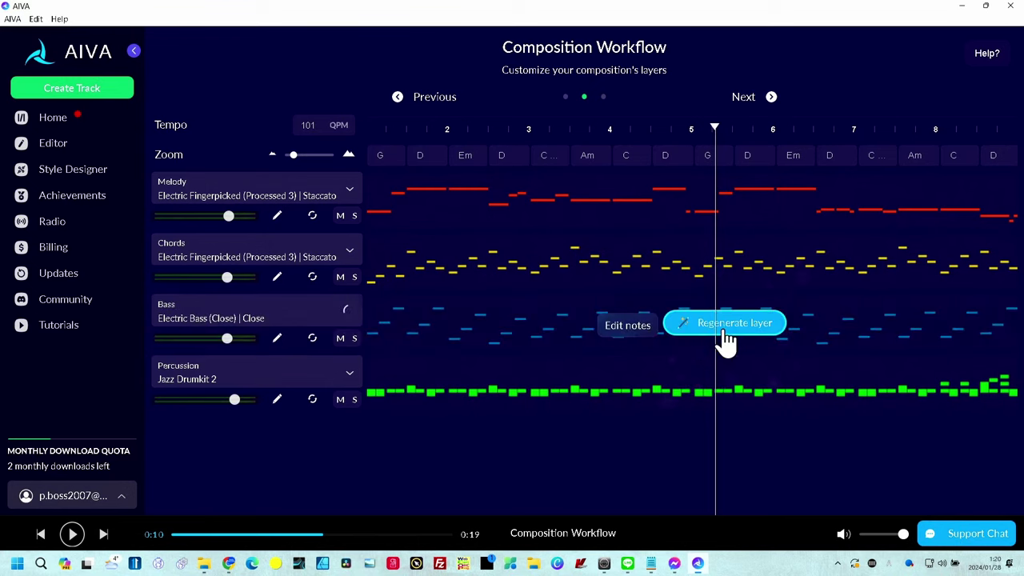
mouse_move(709, 379)
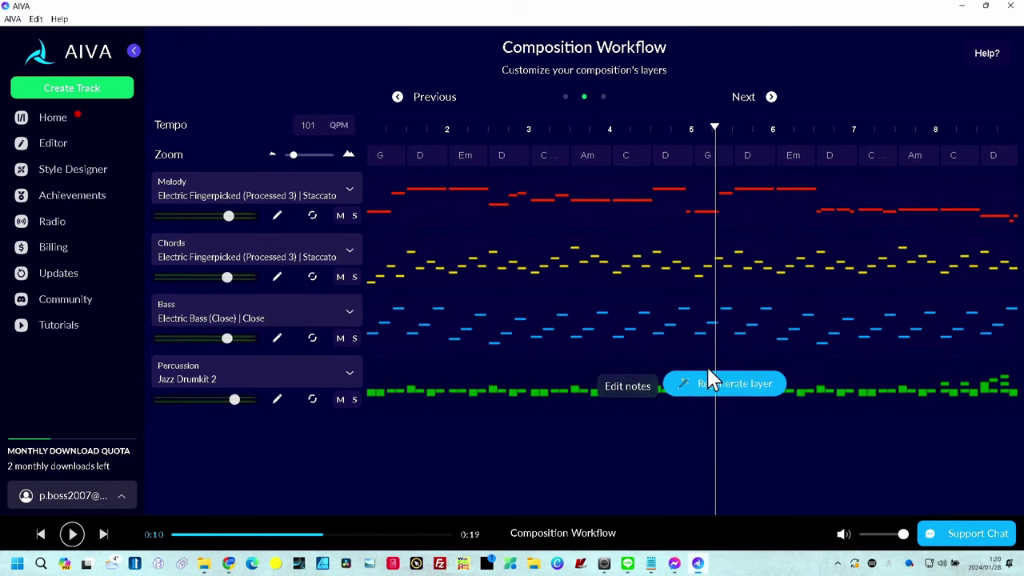
mouse_move(722, 340)
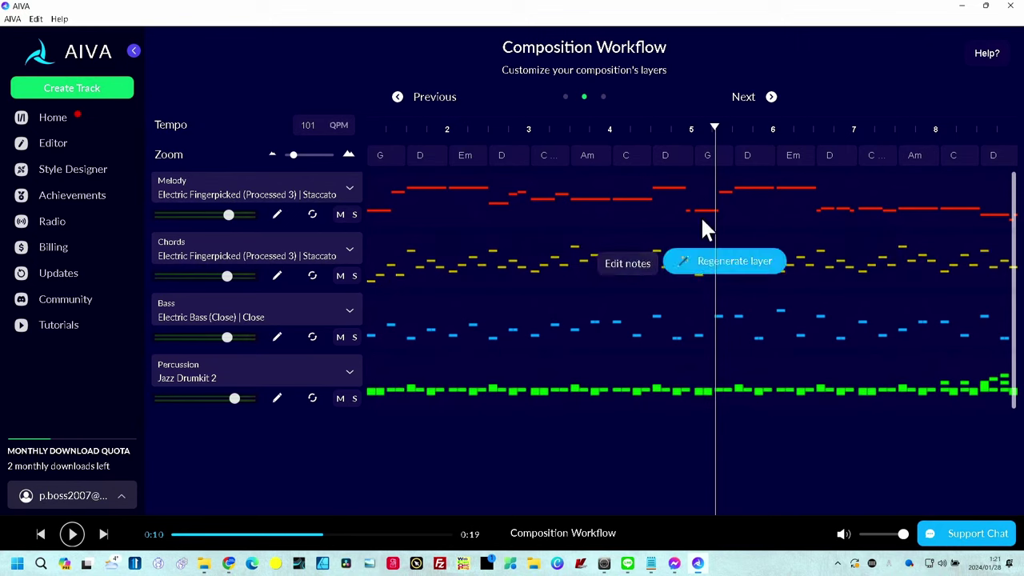
Step: Generate the full composition with the workflow name BT, three compositions and instrumentation changes allowed
click(772, 96)
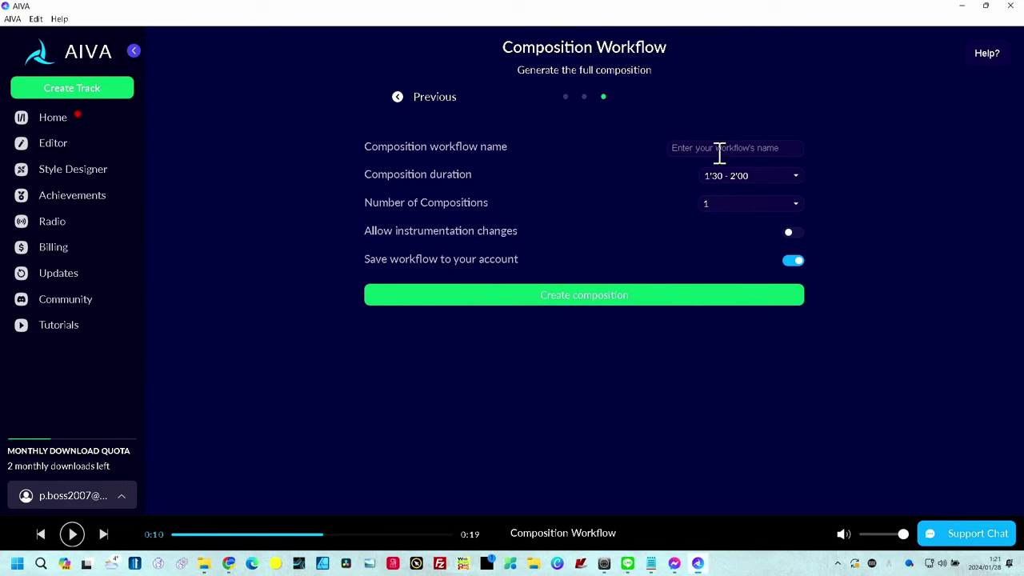
text(BT)
click(800, 208)
click(727, 247)
click(799, 237)
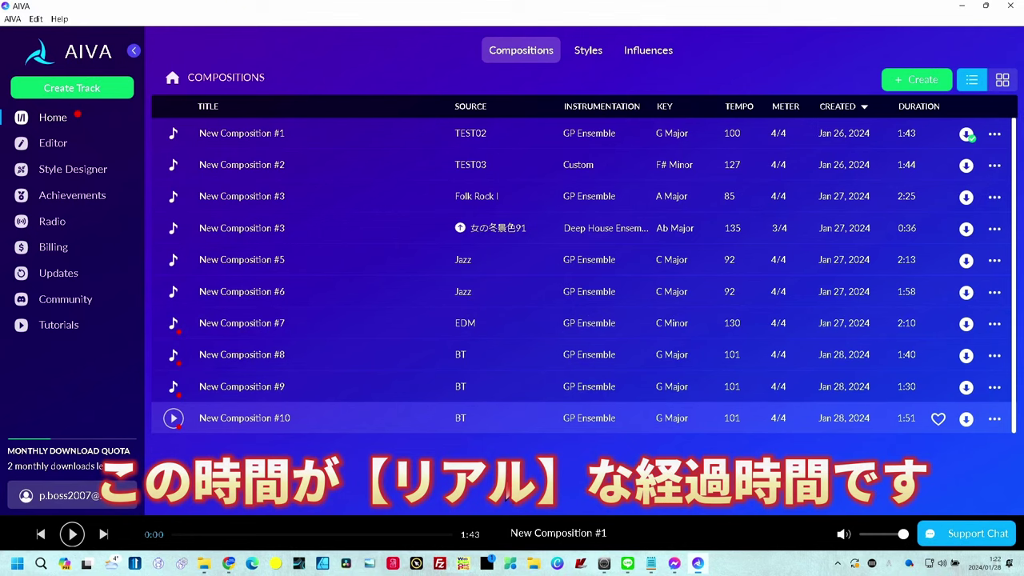
Step: Listen to the three BT compositions one after another: New Composition #8, #9 and #10
click(173, 354)
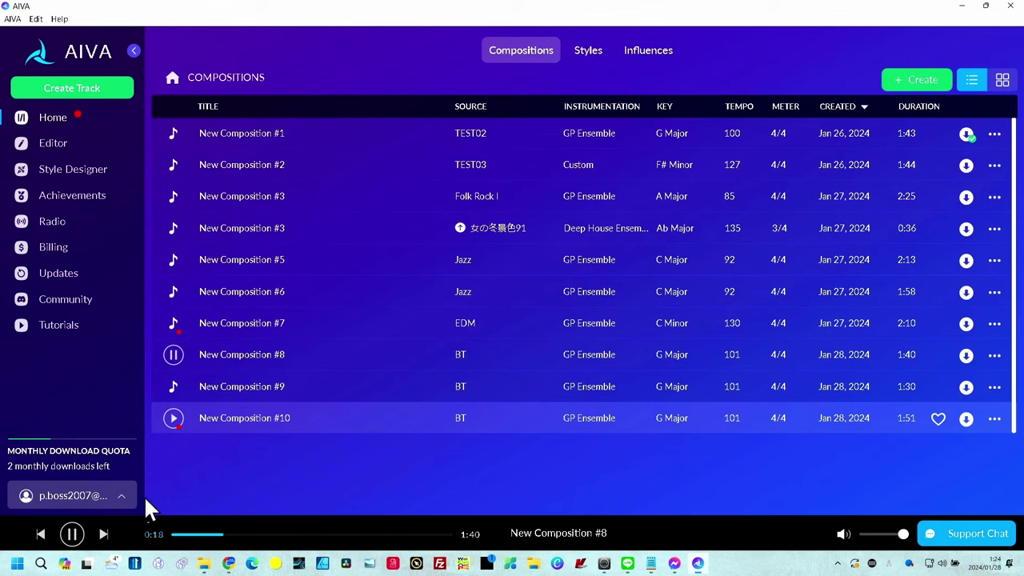
click(72, 533)
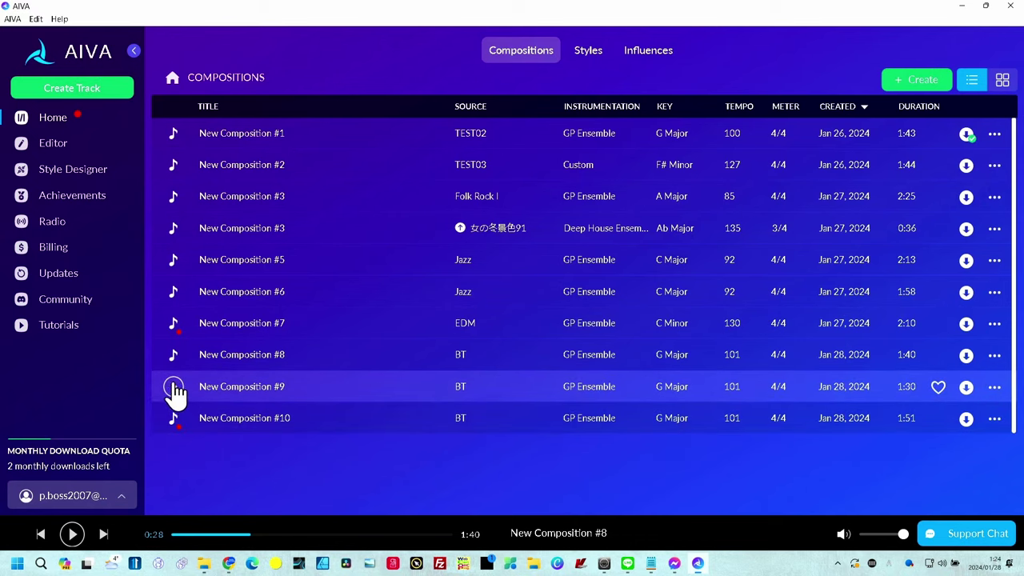
click(174, 388)
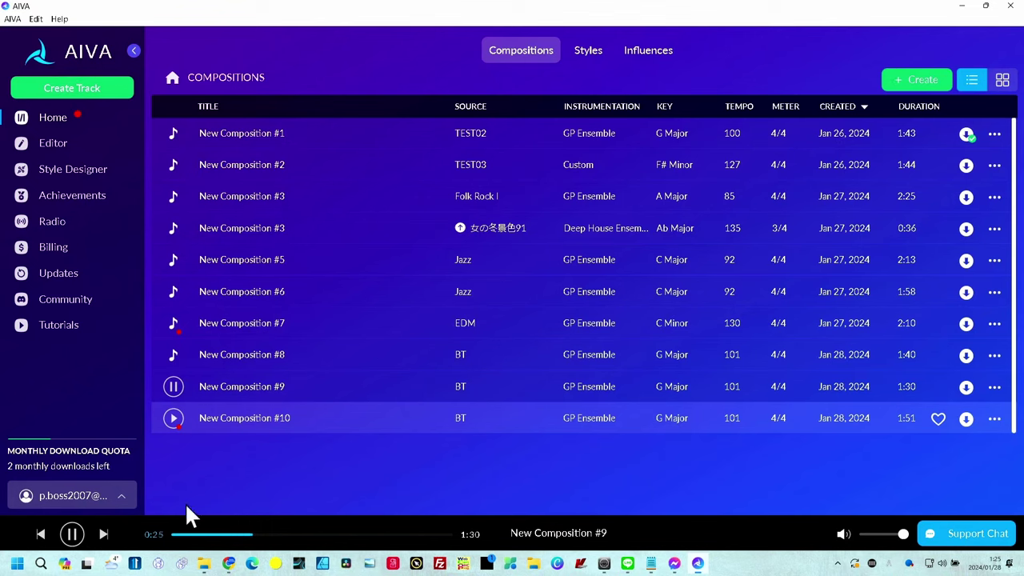
click(174, 387)
click(175, 418)
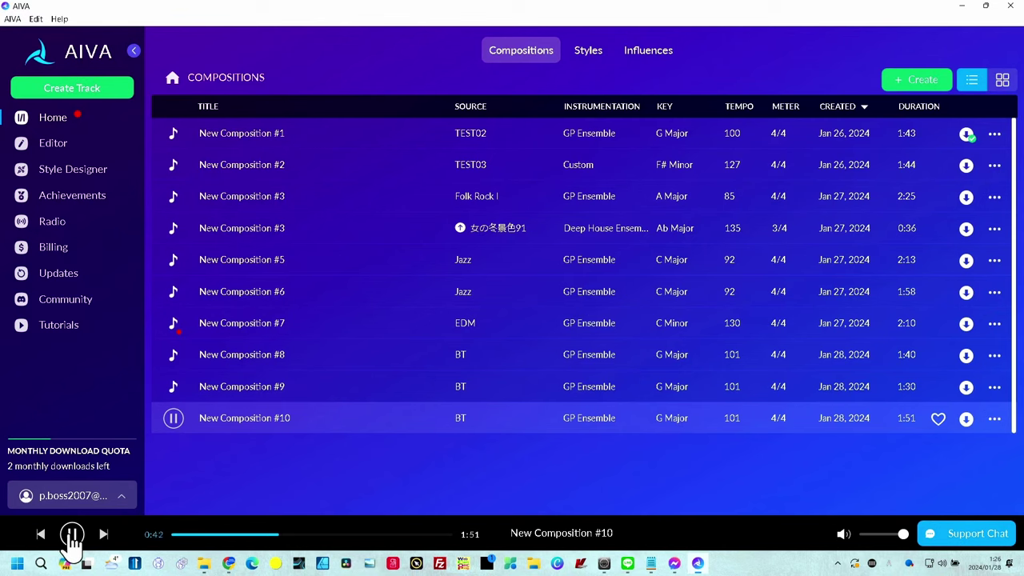
click(71, 534)
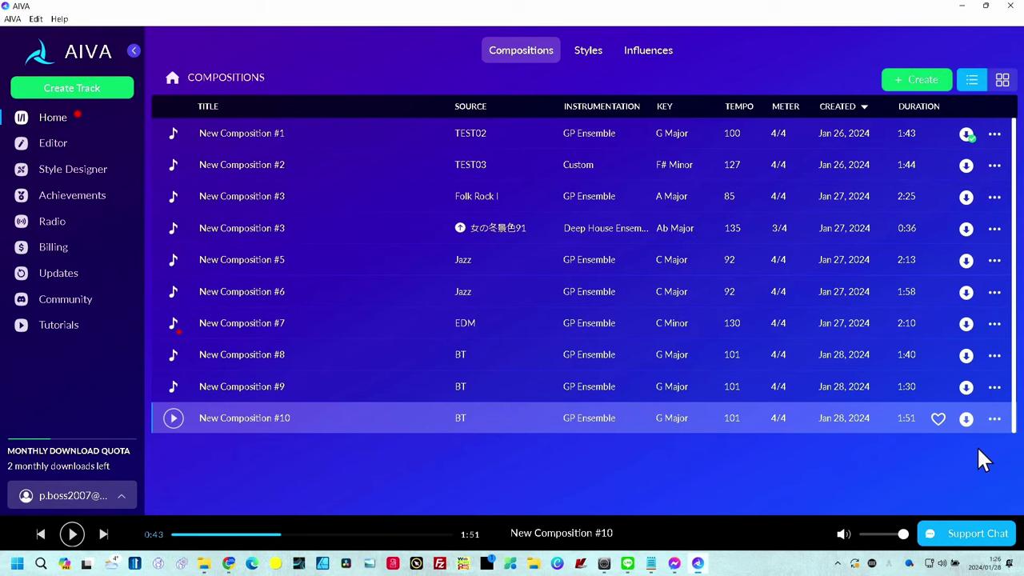
Step: Open New Composition #10 in the editor and show the notes and effects of its Chords track
click(992, 428)
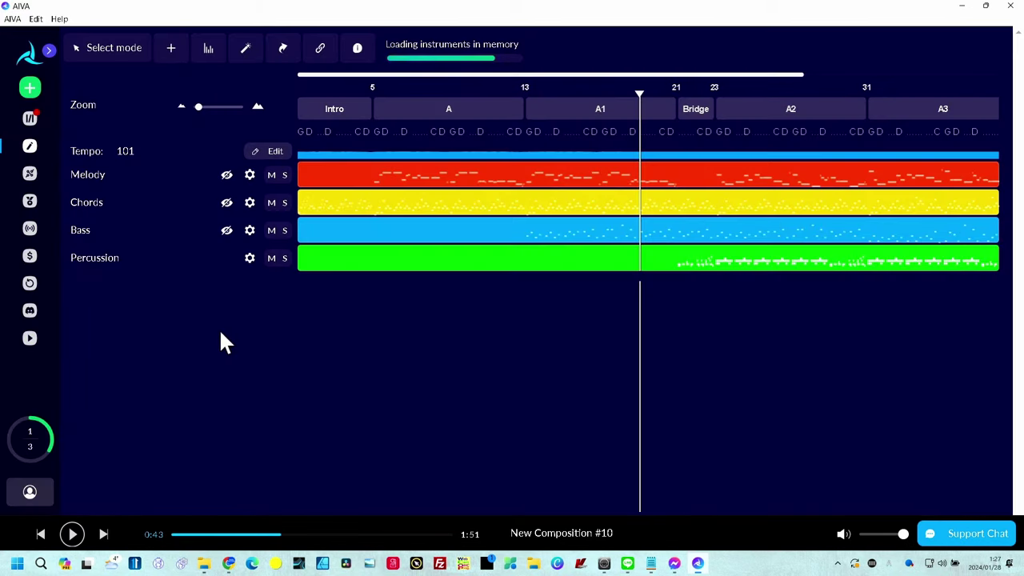
click(160, 209)
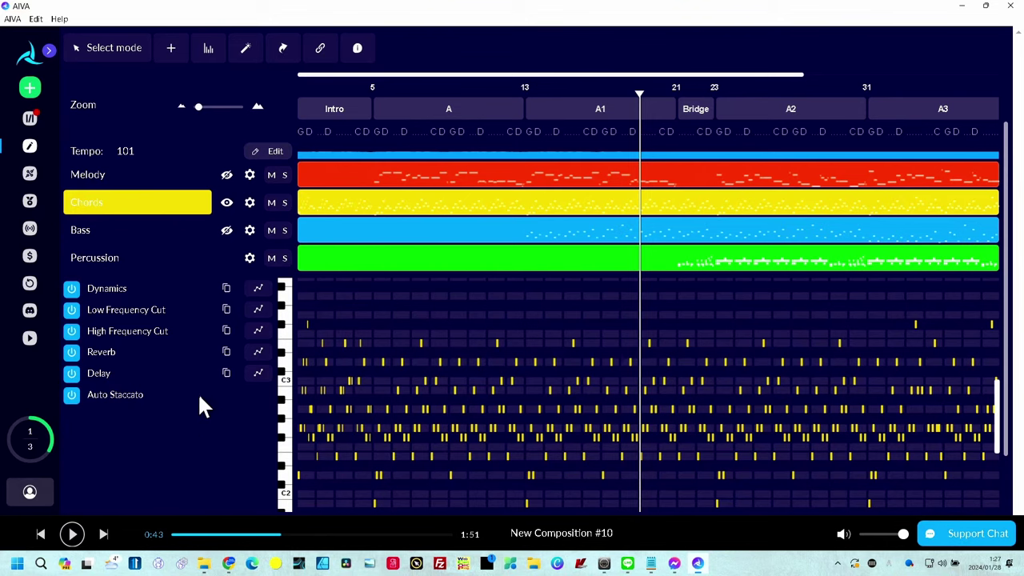
Step: Play part of the composition, then add a Steinway D Piano to the Chords track alongside the Electric Fingerpicked instrument
scroll(192, 389, down, 1)
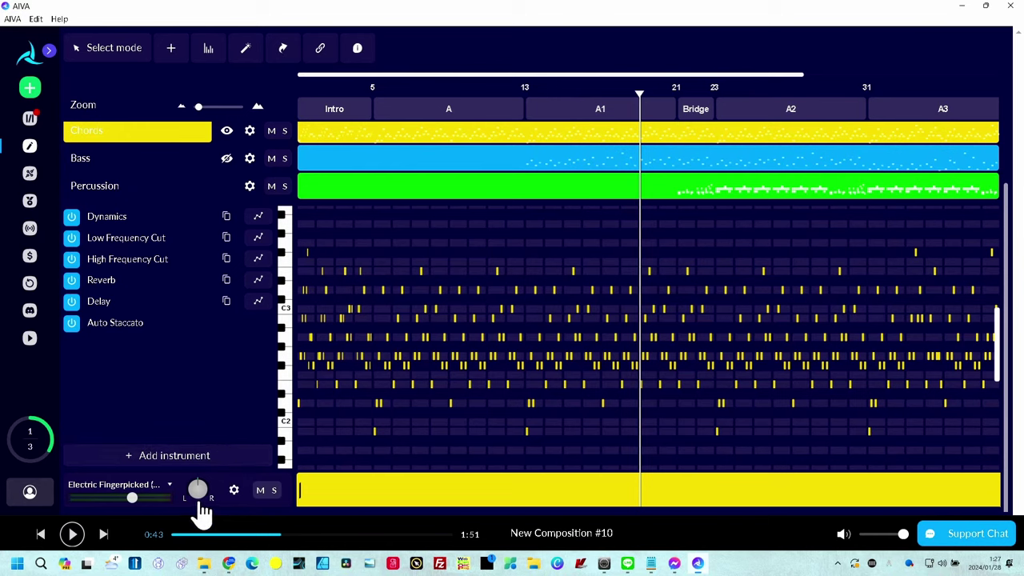
click(540, 89)
key(space)
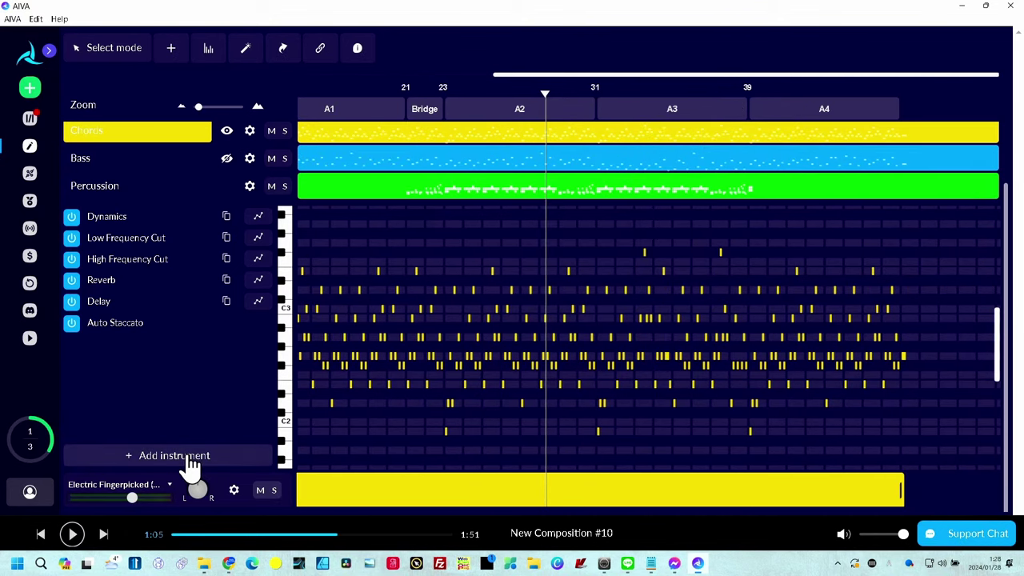
click(189, 461)
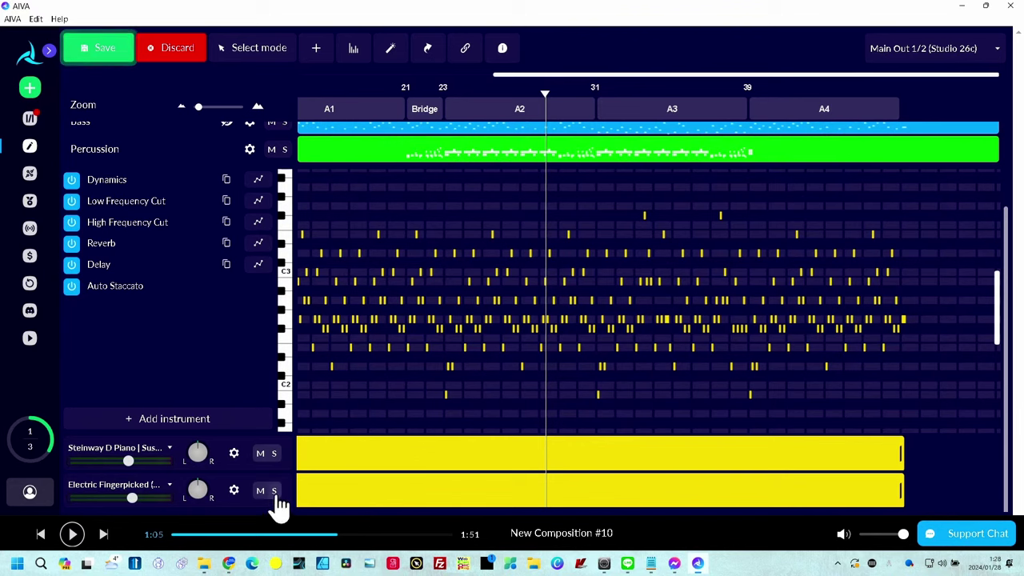
Step: Solo the Electric Fingerpicked instrument of the Chords track and listen to it on its own
click(274, 491)
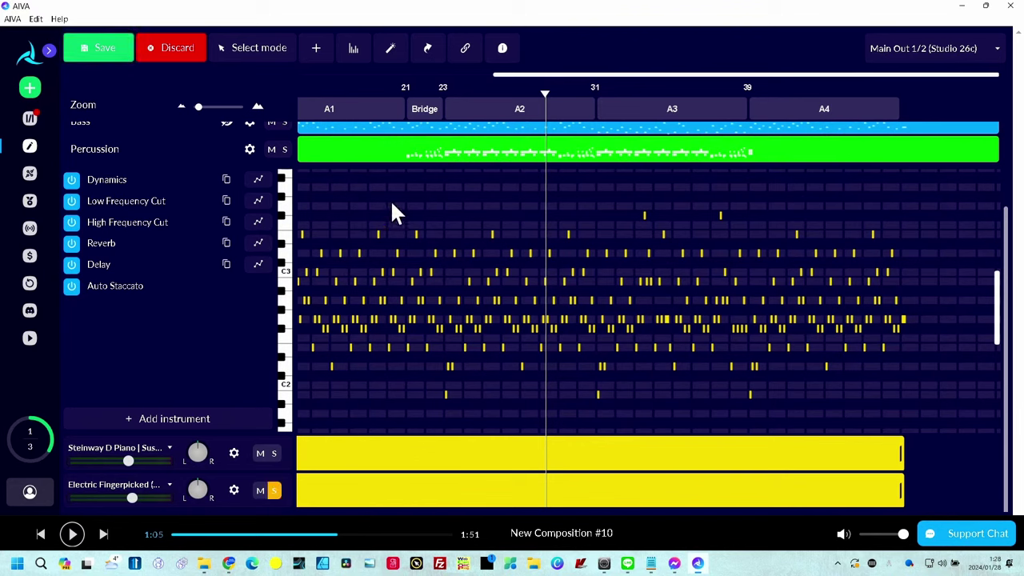
key(space)
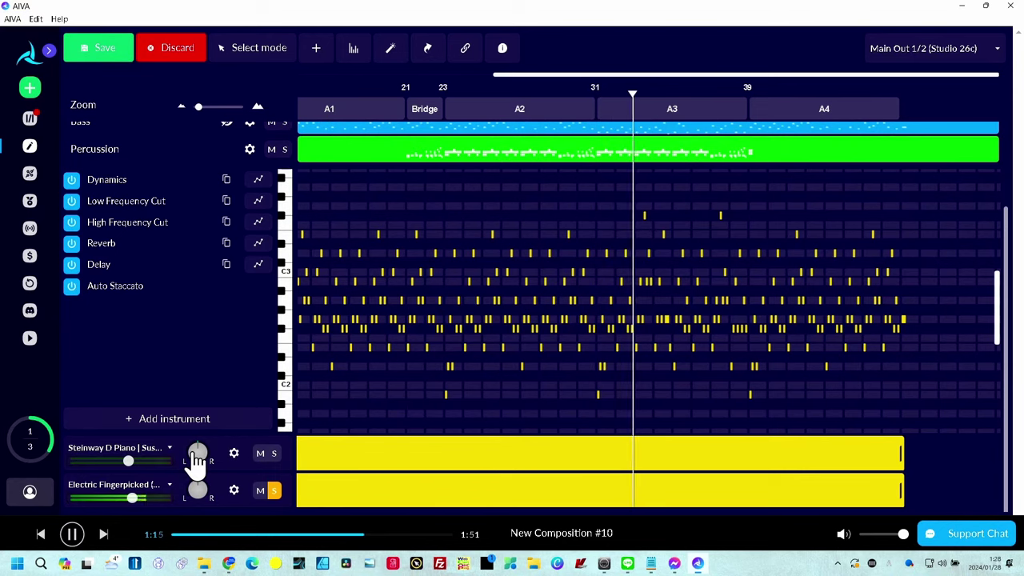
key(space)
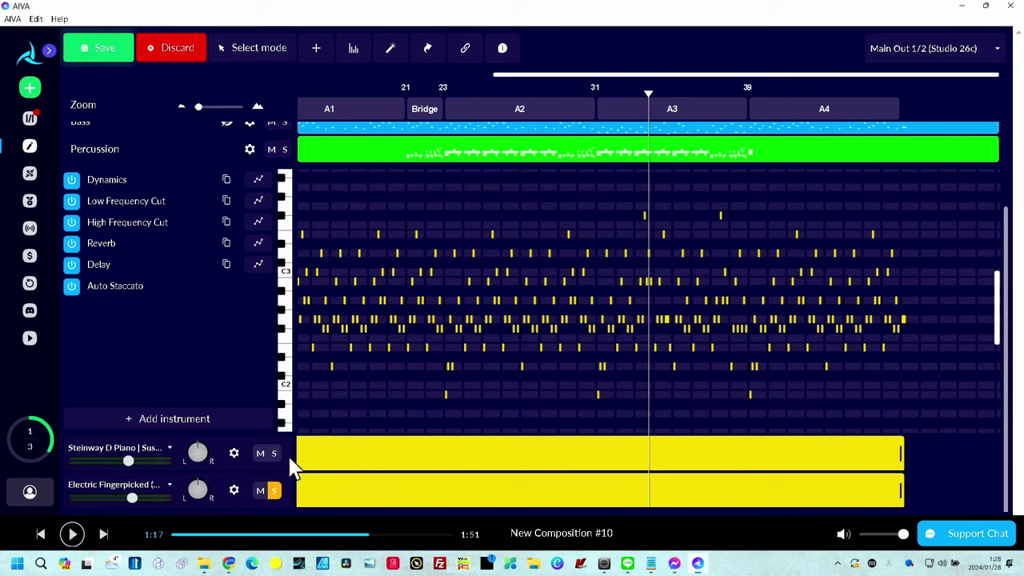
Step: Switch the solo from the Electric Fingerpicked instrument to the Steinway D Piano and listen to the piano alone
click(273, 454)
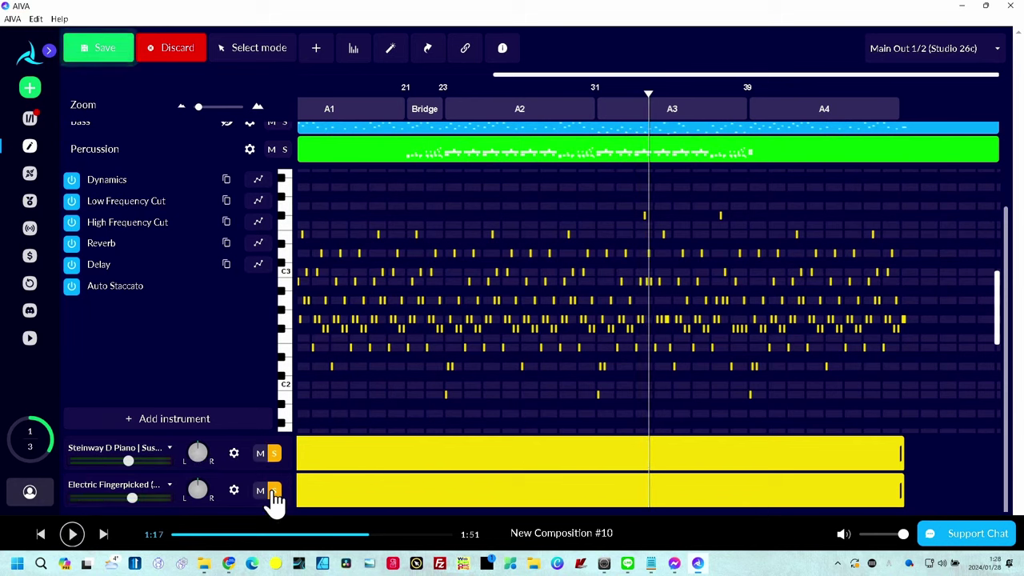
key(space)
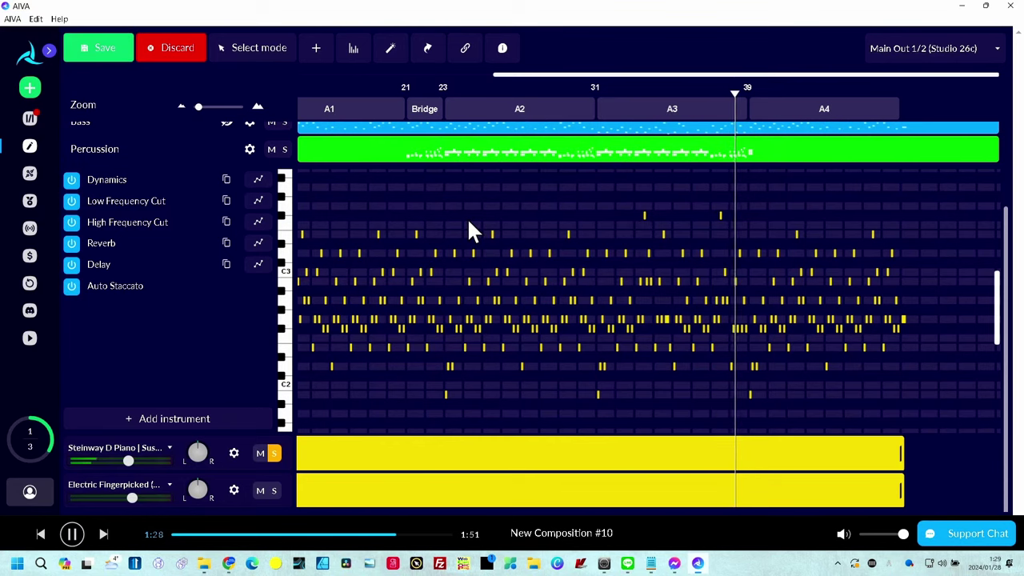
key(space)
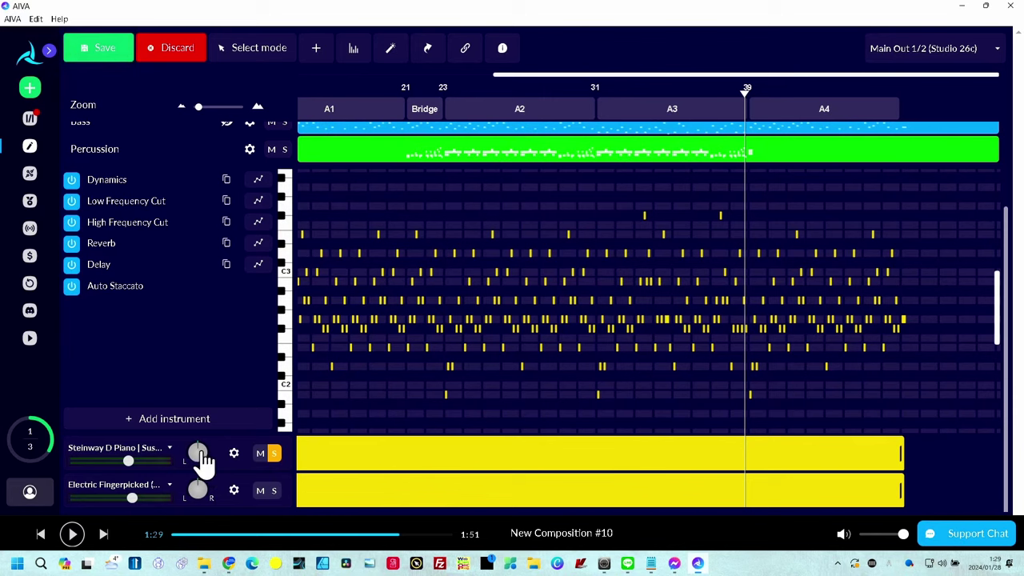
Step: Pan the Steinway D Piano left and the Electric Fingerpicked instrument right, and raise the piano's volume slightly
mouse_move(201, 457)
mouse_down()
mouse_move(191, 474)
mouse_move(202, 494)
mouse_move(201, 457)
mouse_up()
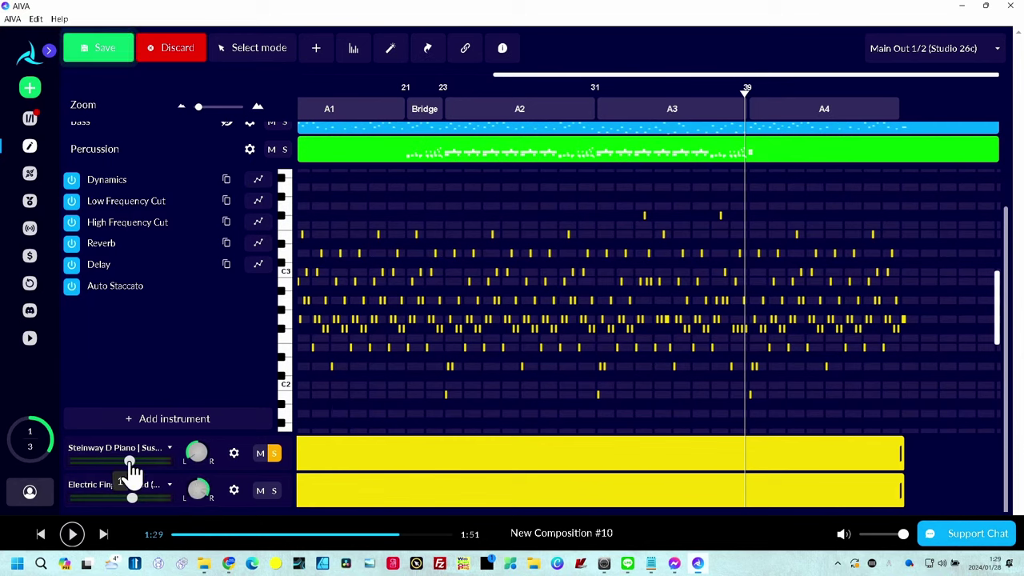
drag(132, 474, 140, 472)
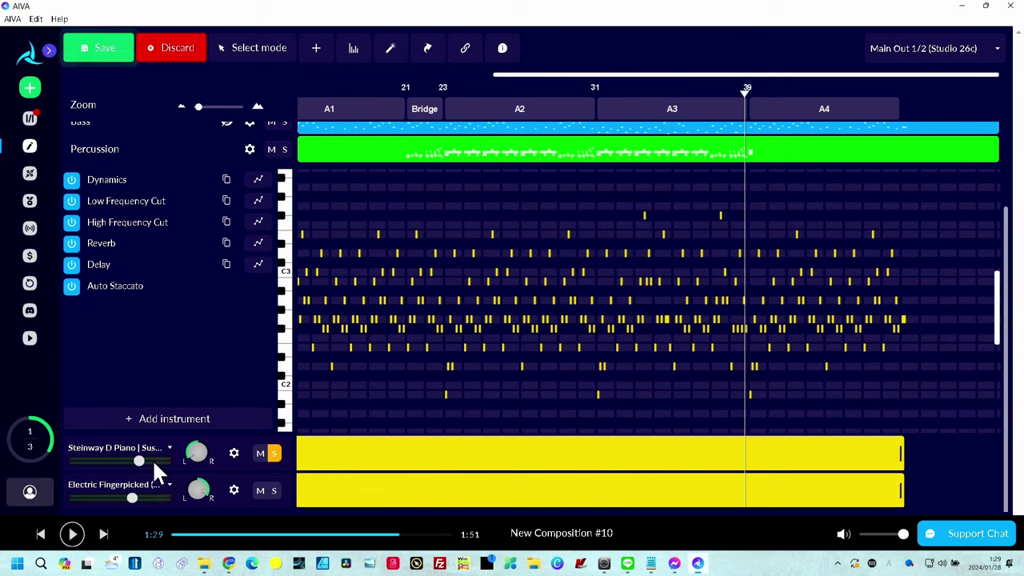